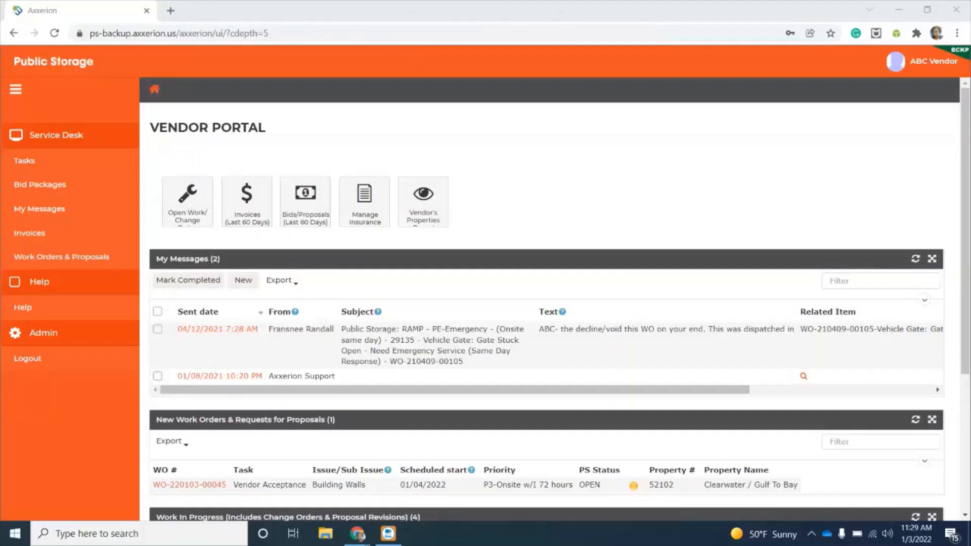
Open the new Building Walls work order, accept it, and confirm its scheduled dates and scope of work.
scroll(553, 299, "down", 1)
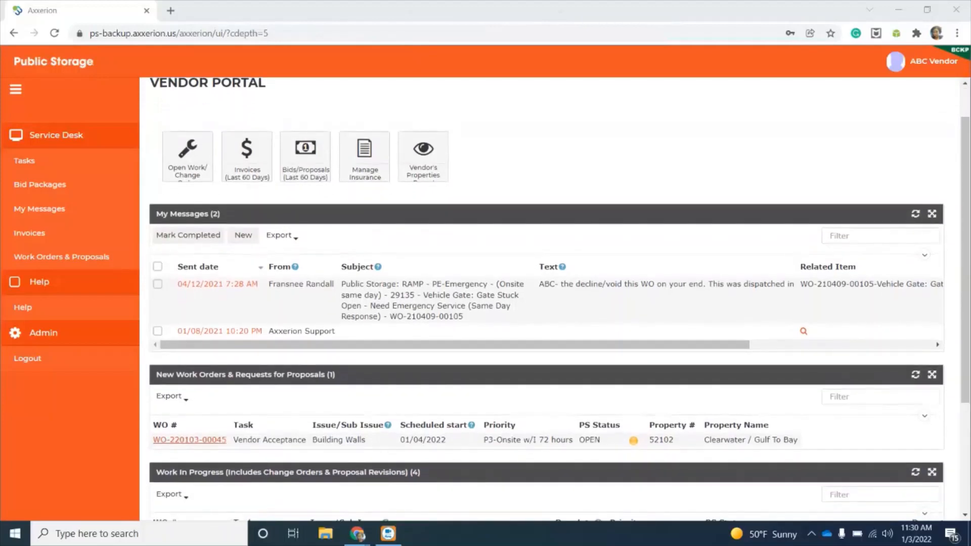
left_click(189, 439)
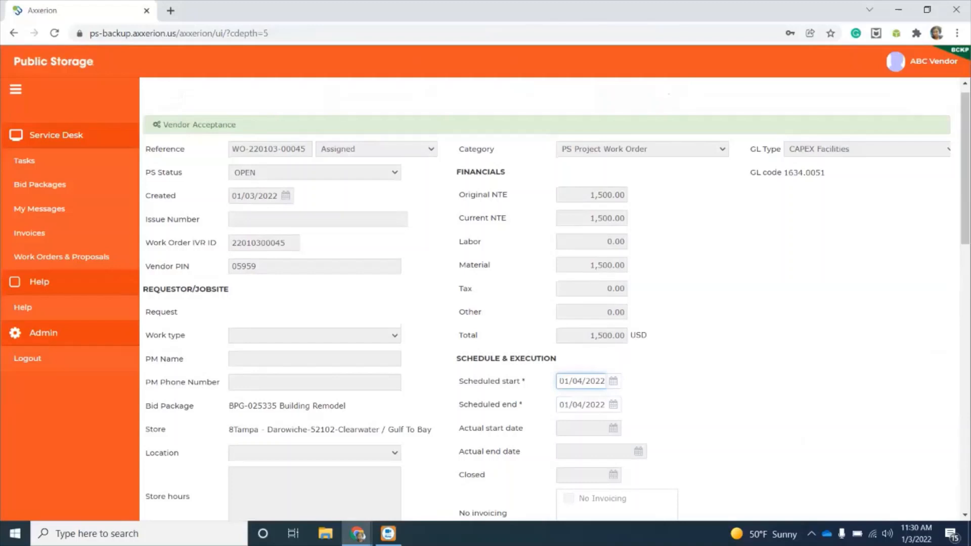
scroll(556, 307, "down", 4)
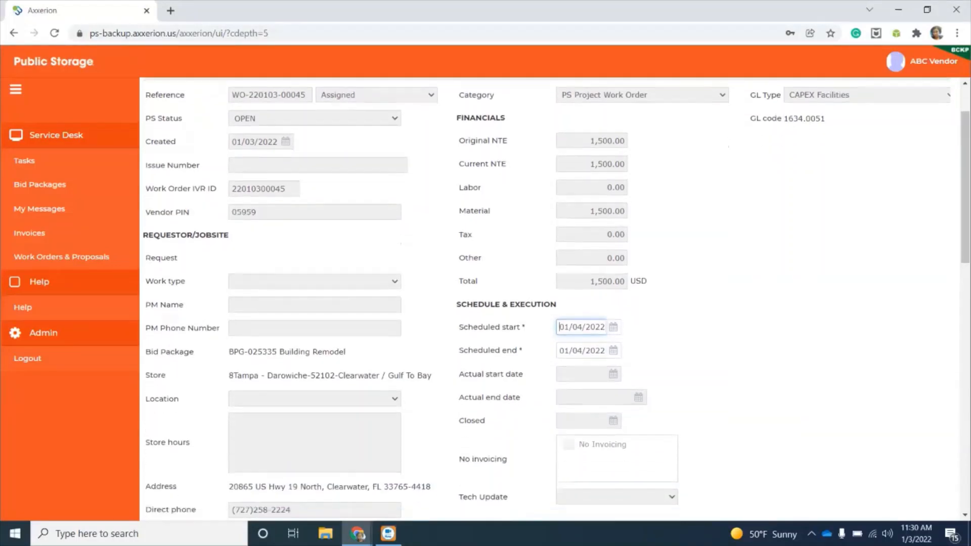
scroll(557, 307, "down", 5)
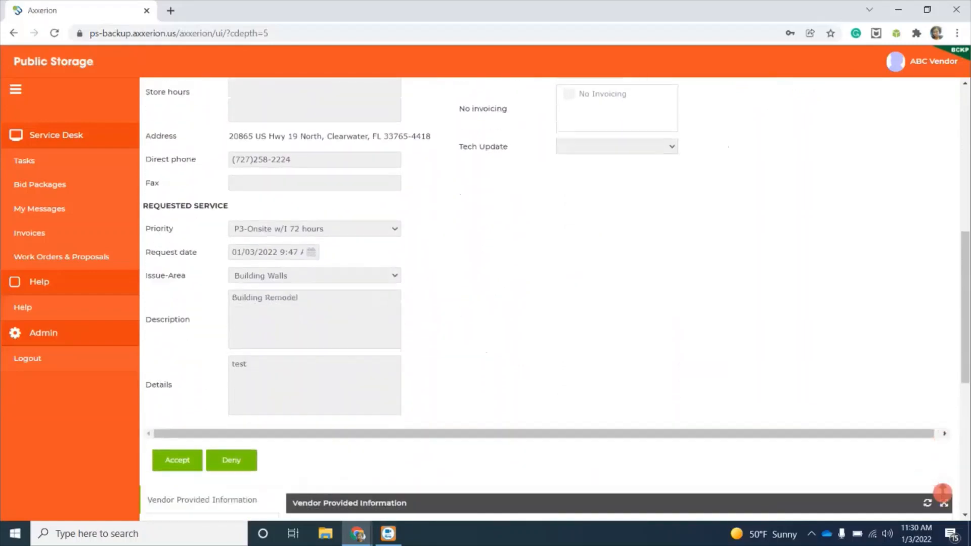
scroll(553, 299, "down", 1)
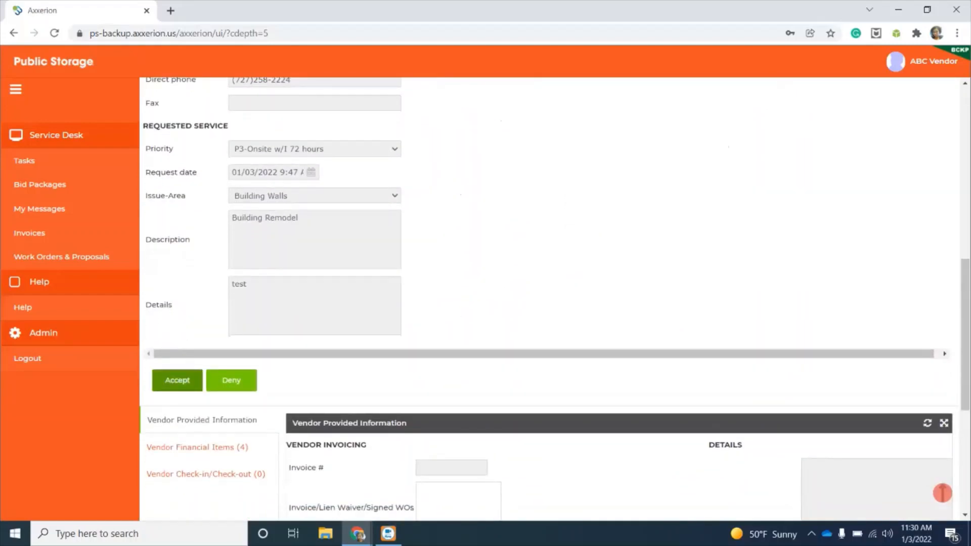
left_click(177, 381)
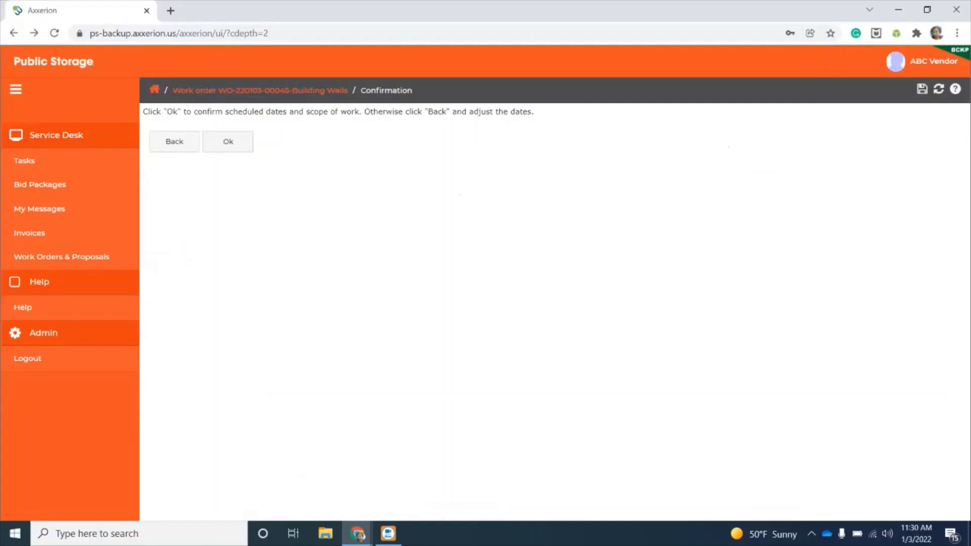
left_click(228, 141)
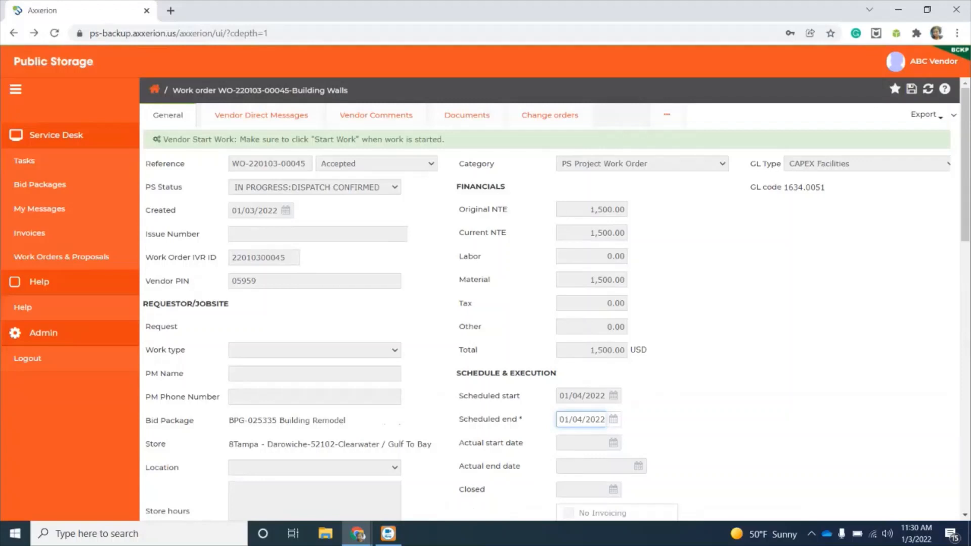
Start work on the accepted Building Walls work order and confirm that work has started.
scroll(554, 299, "down", 2)
scroll(557, 299, "down", 1)
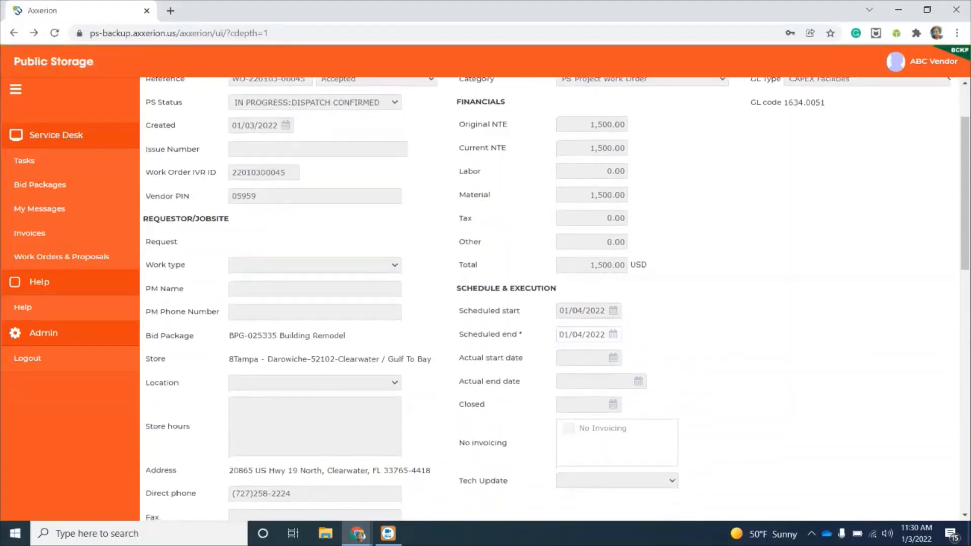
scroll(557, 299, "down", 8)
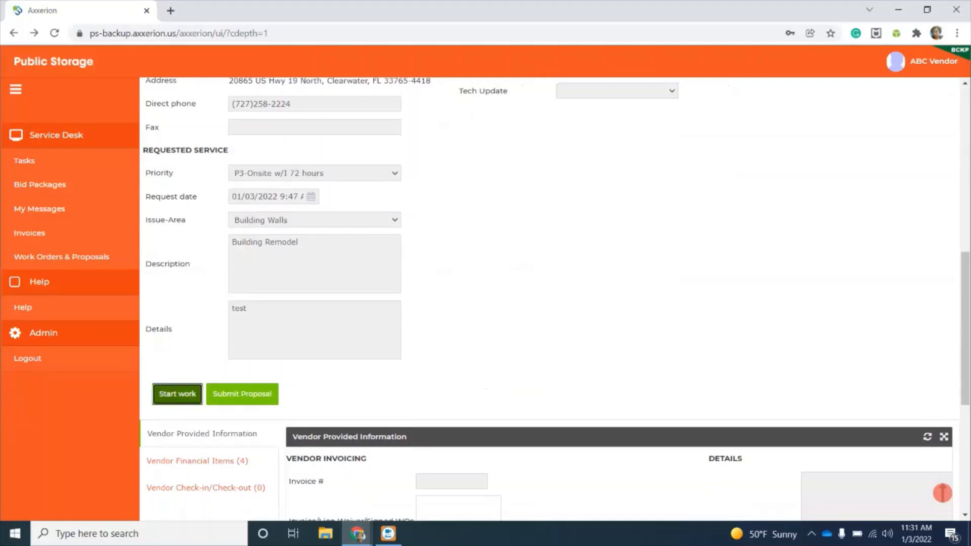
left_click(177, 394)
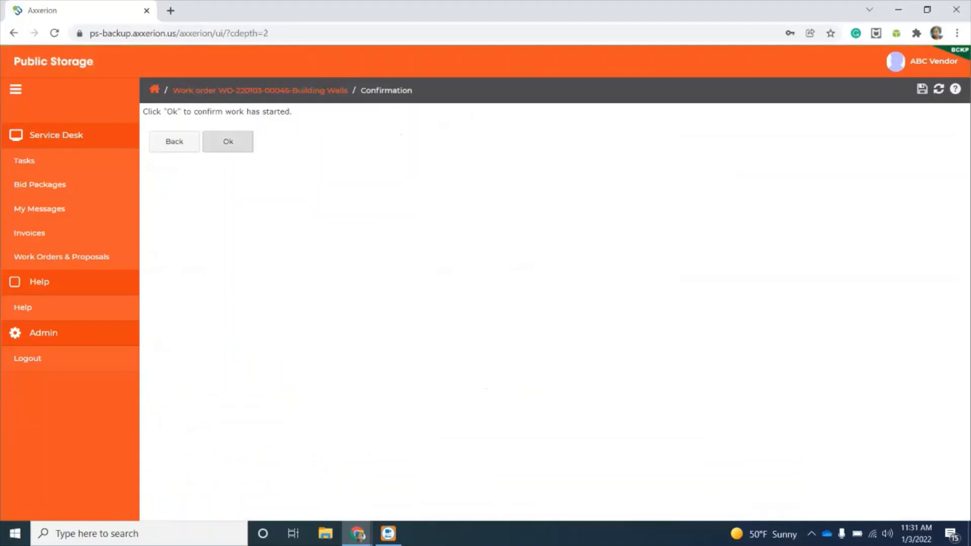
left_click(228, 142)
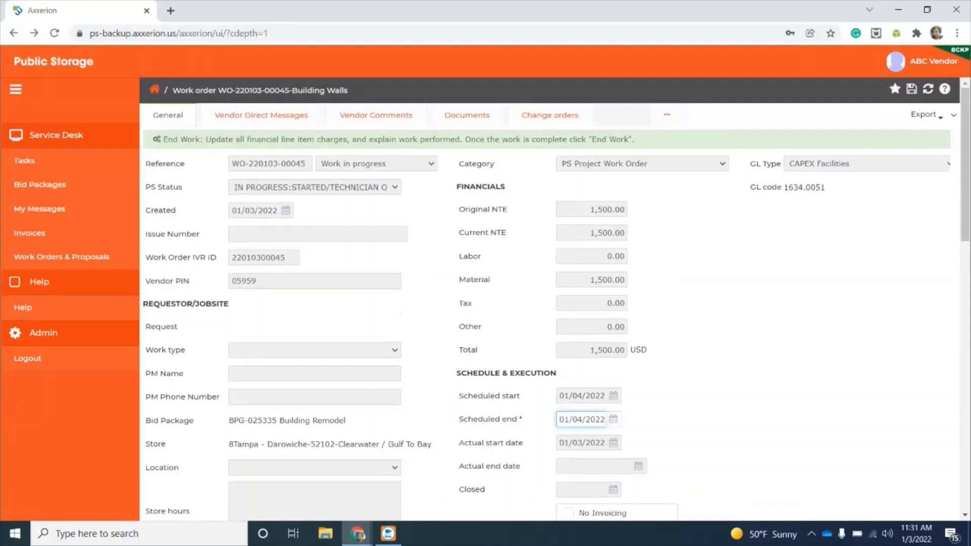
Create a partial invoice from the Building Walls work order and enter 1526-009 as its vendor invoice number.
scroll(556, 298, "down", 10)
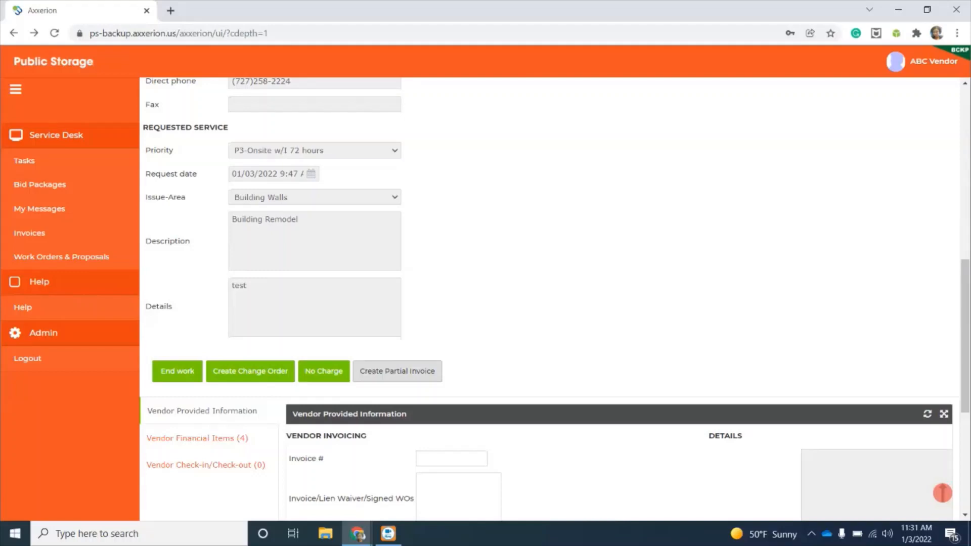
left_click(397, 372)
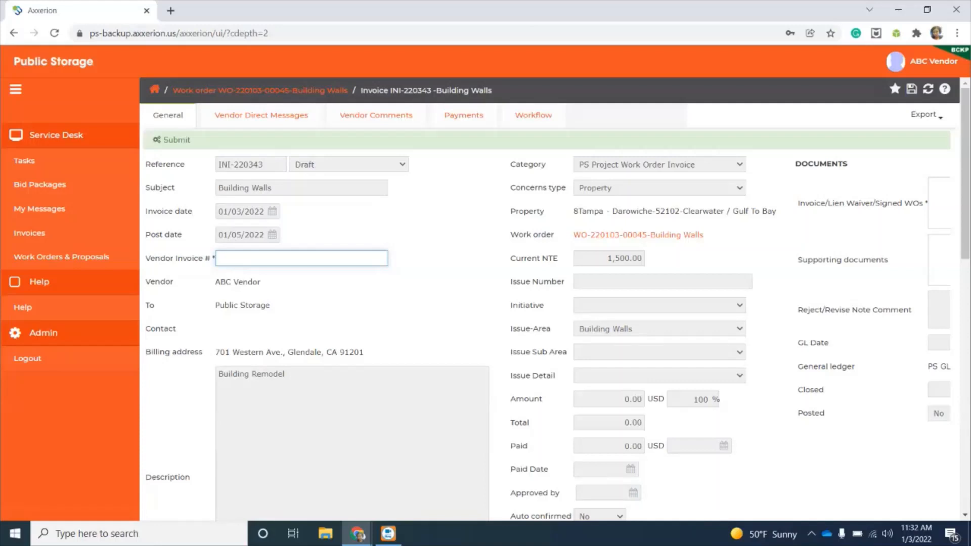
type("1526 ")
type("009")
Attach the first "REQ-030179-PS End of Year - Batch Update Open WOs" image under the invoice's Invoice/Lien Waiver/Signed WOs.
scroll(942, 493, "down", 5)
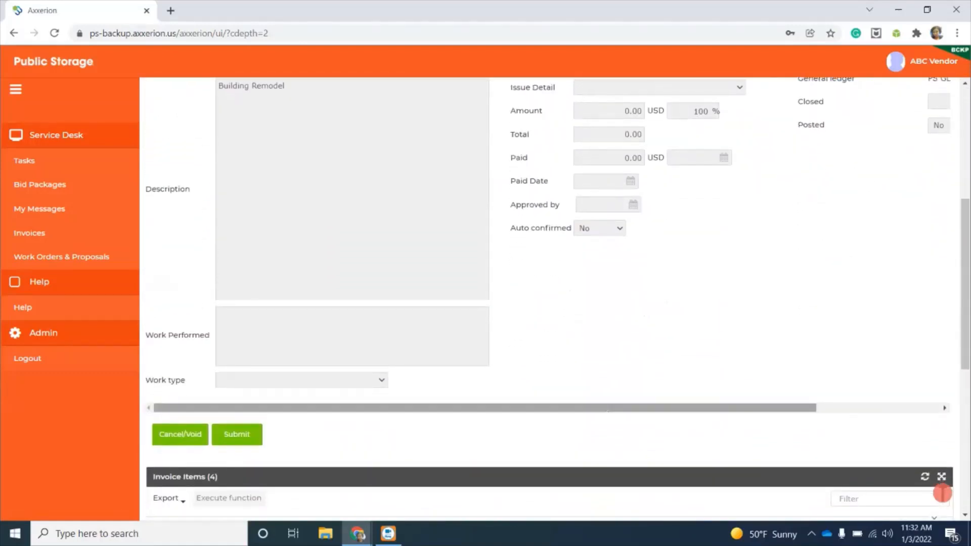
scroll(942, 494, "right", 3)
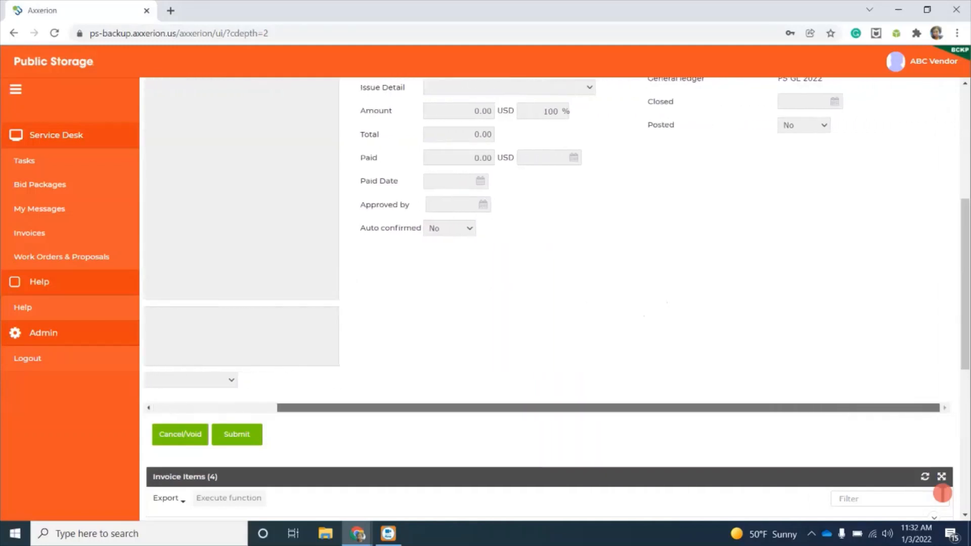
scroll(942, 493, "up", 6)
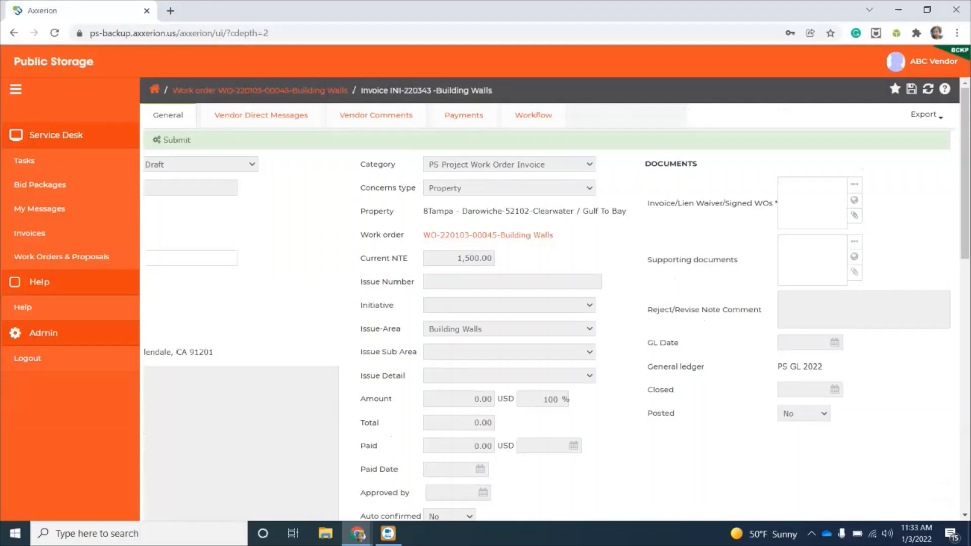
left_click(854, 216)
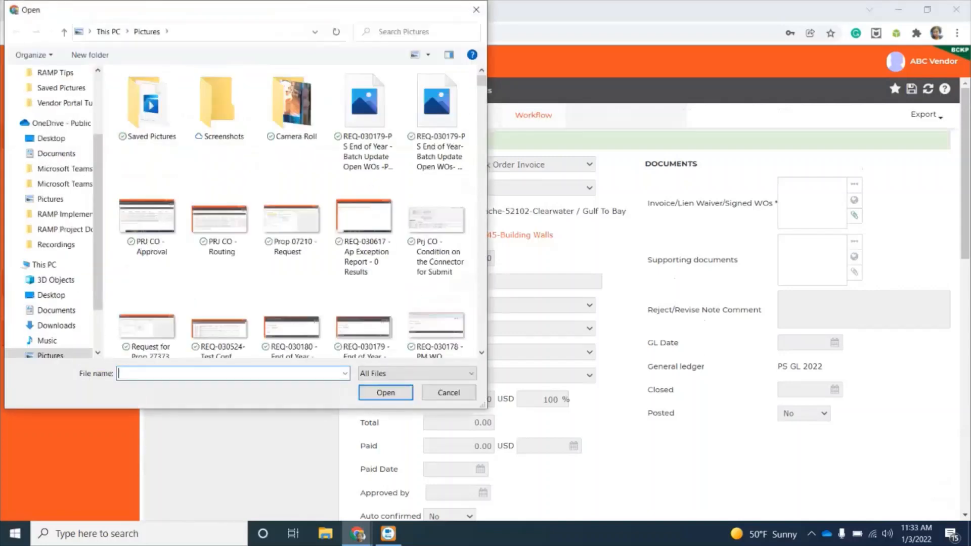
left_click(364, 122)
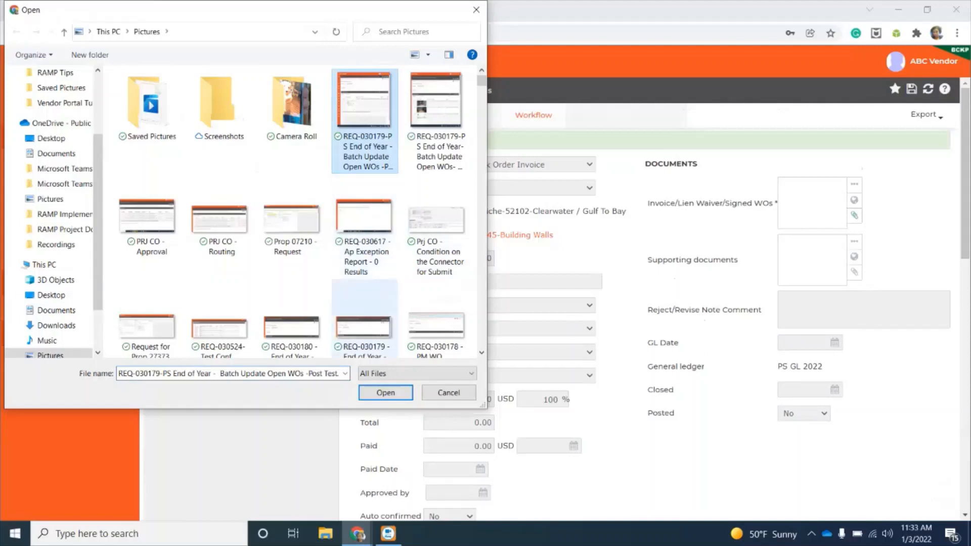
left_click(385, 392)
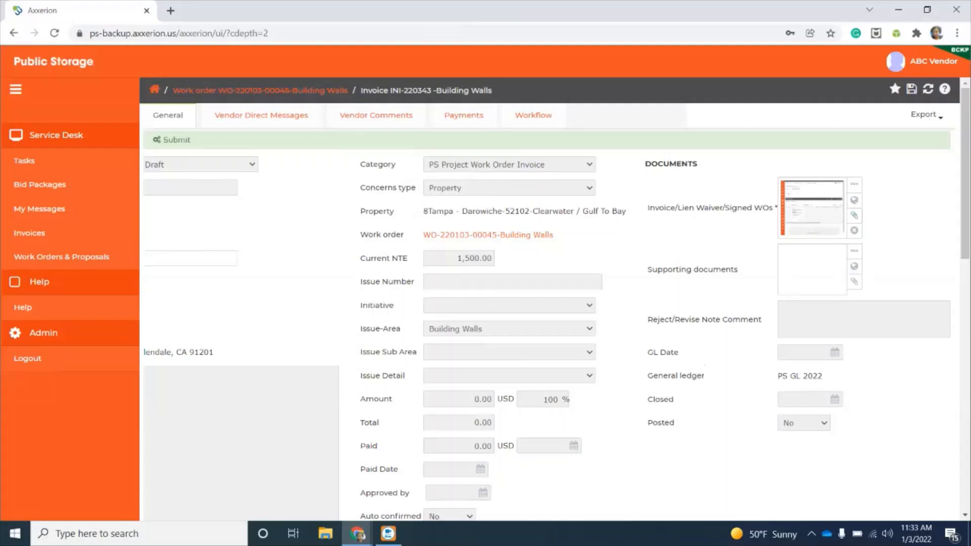
Upload the "Prj CO - Condition on the Connector for Submit" image to Invoice/Lien Waiver/Signed WOs.
left_click(854, 215)
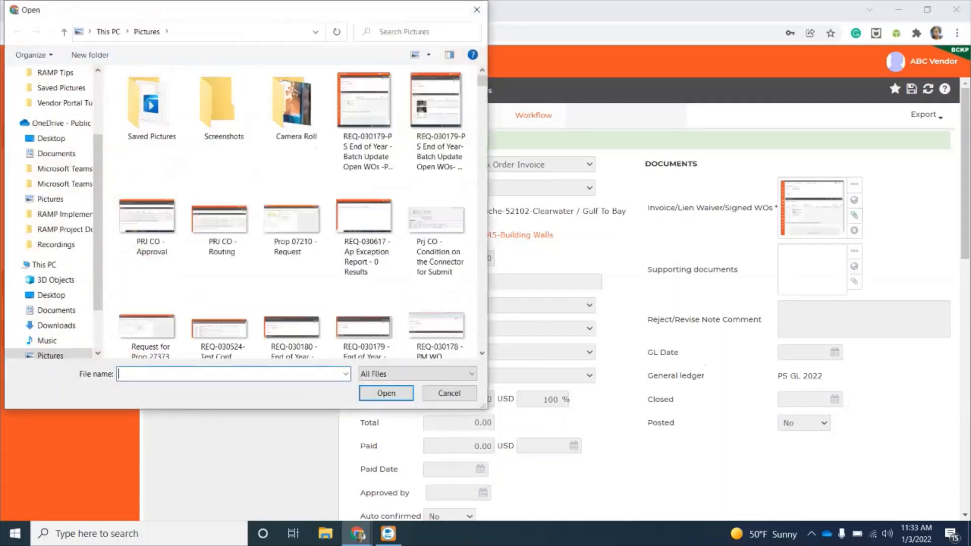
left_click(436, 223)
left_click(386, 393)
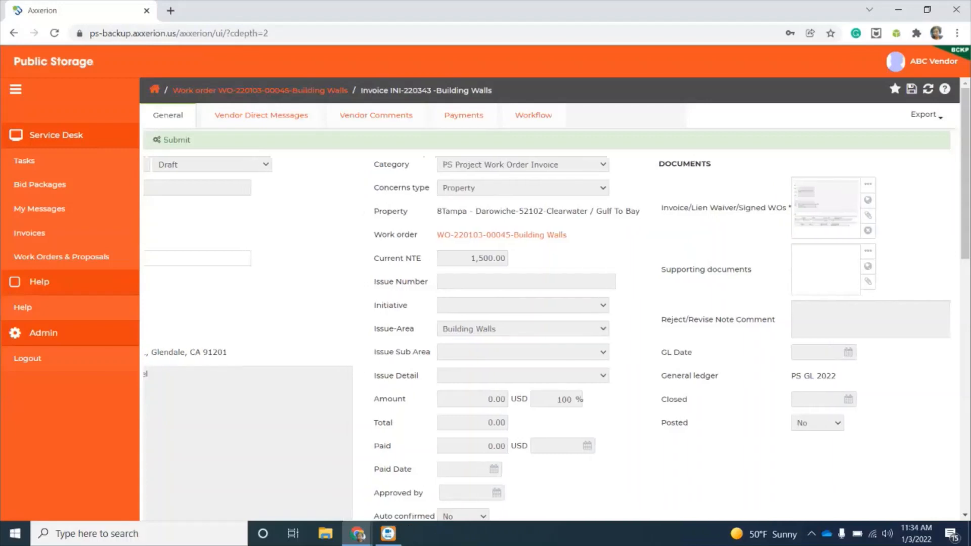
Try prices of 200 for the Material invoice item and 20 for Tax, and clear both again.
scroll(546, 304, "left", 2)
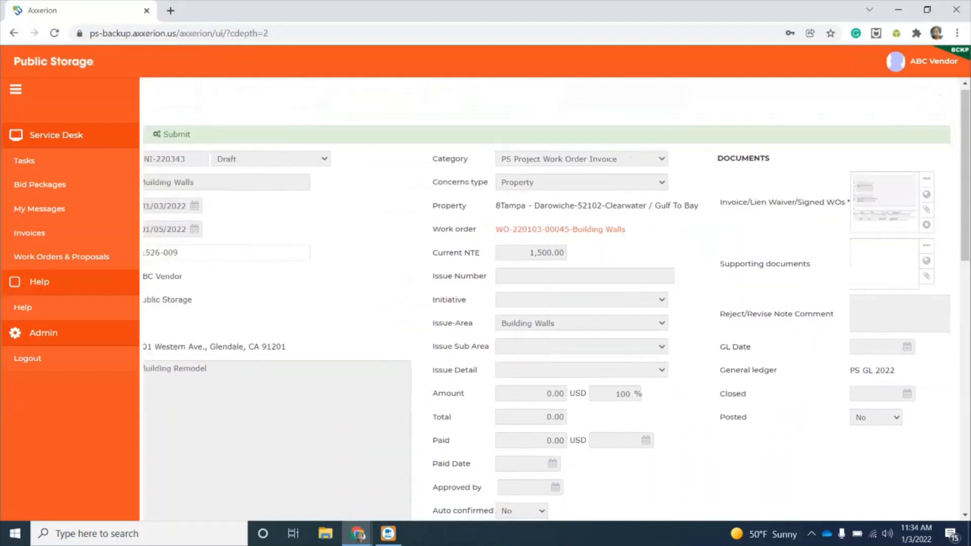
scroll(546, 303, "down", 3)
scroll(942, 492, "down", 2)
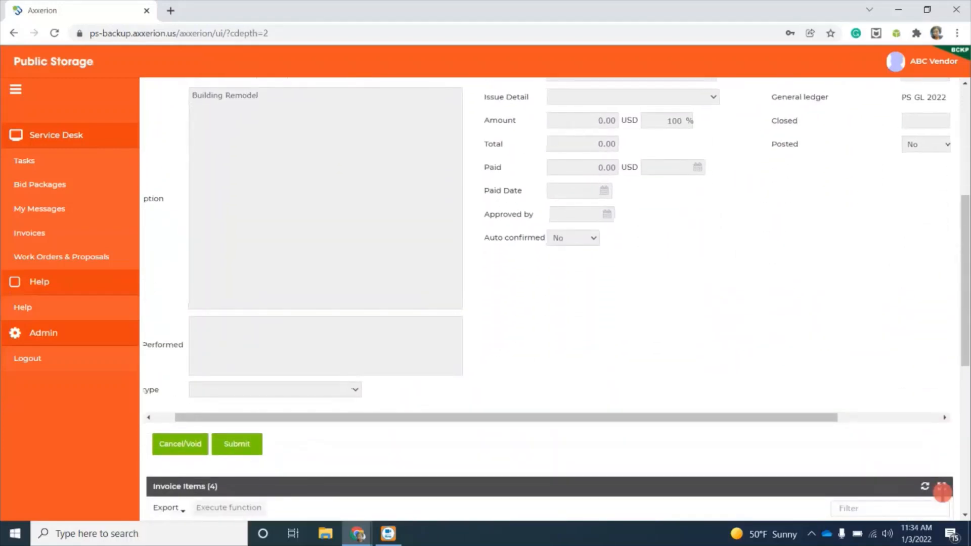
scroll(941, 492, "down", 3)
scroll(942, 493, "down", 1)
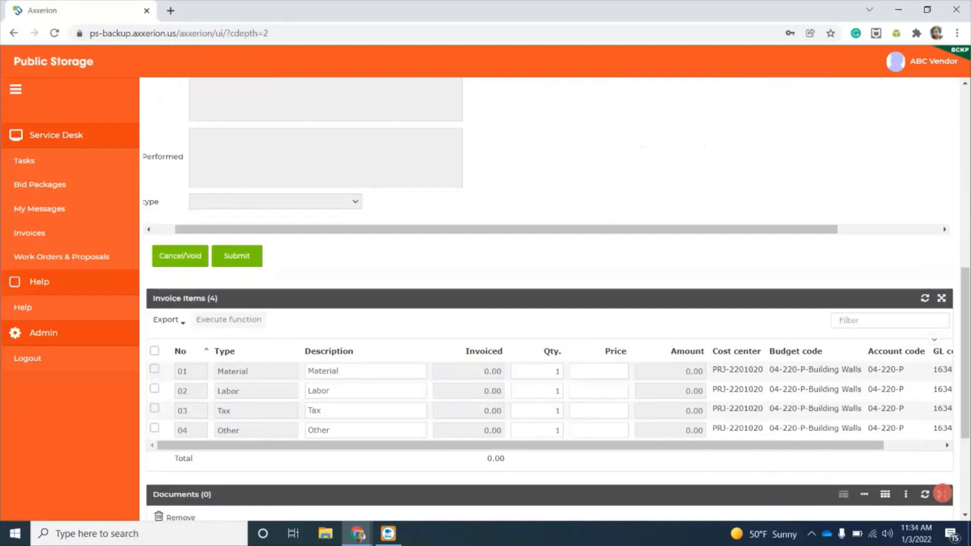
left_click(599, 371)
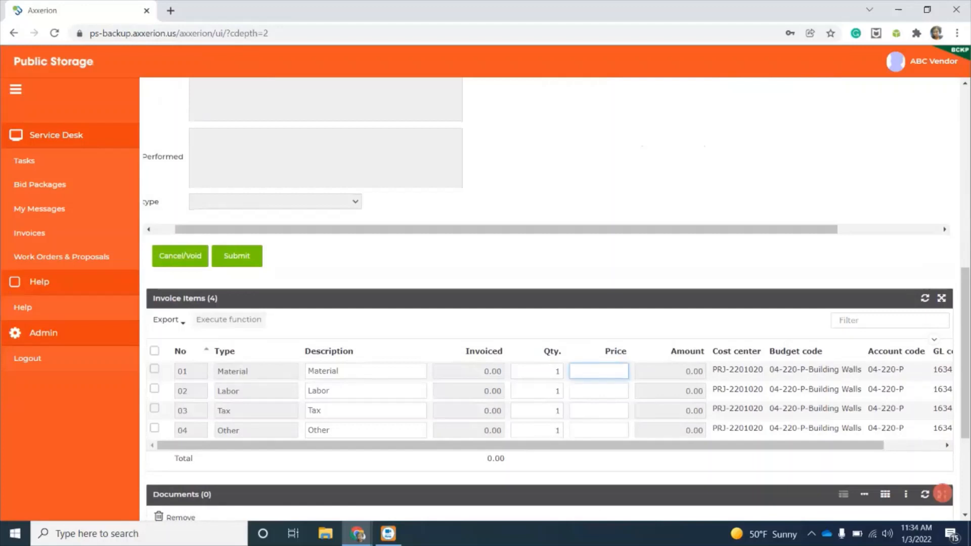
type("200")
left_click(599, 411)
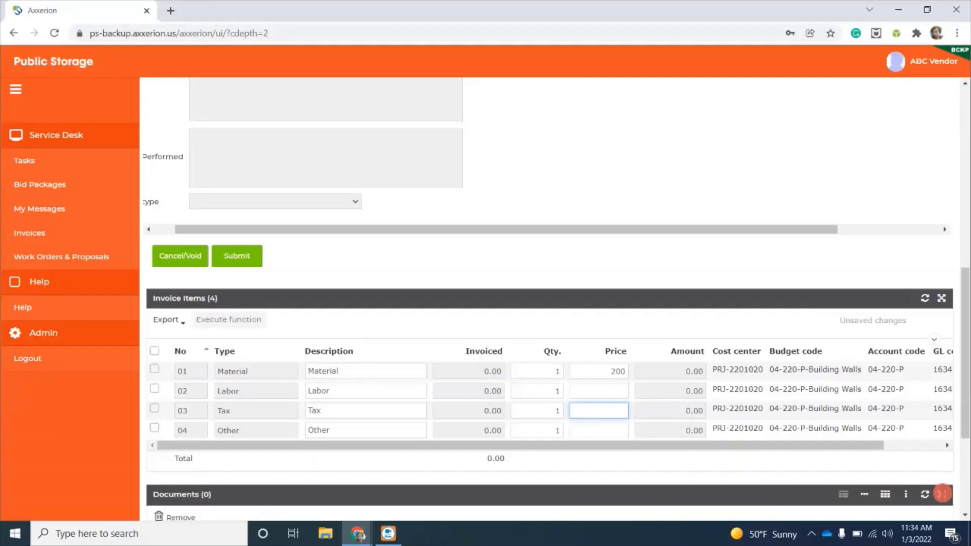
type("20")
double_click(616, 411)
key("BackSpace")
double_click(617, 371)
key("BackSpace")
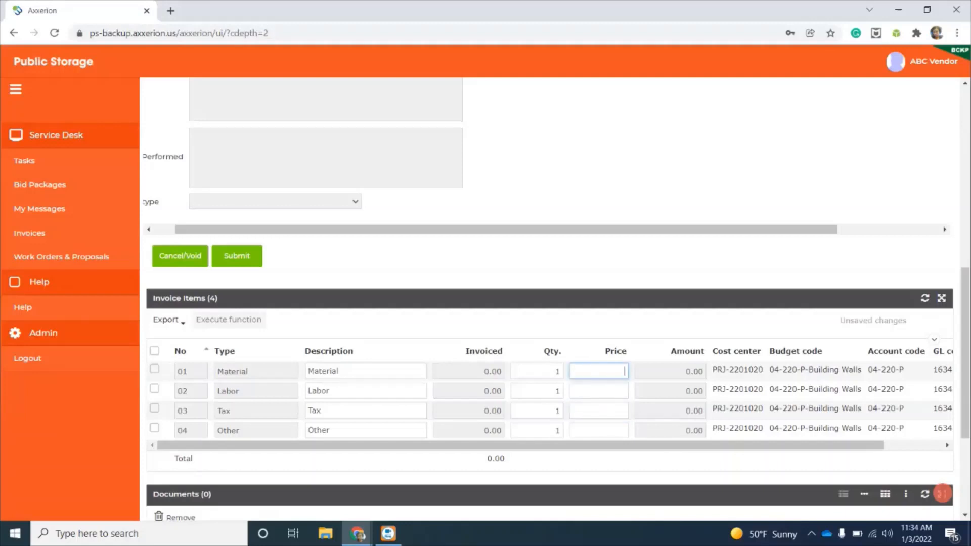
Set the price of the Other invoice item to 220 and submit the partial invoice.
left_click(607, 430)
type("220")
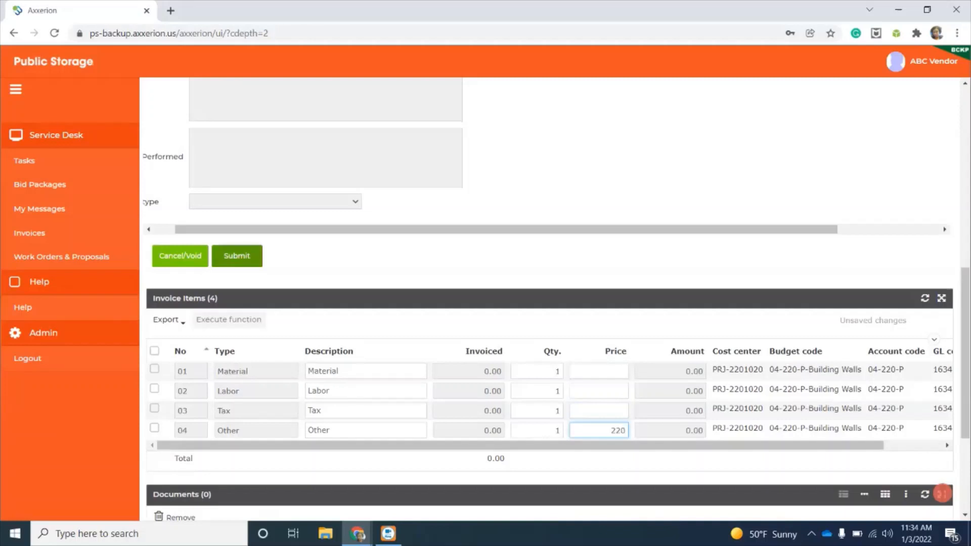
left_click(236, 256)
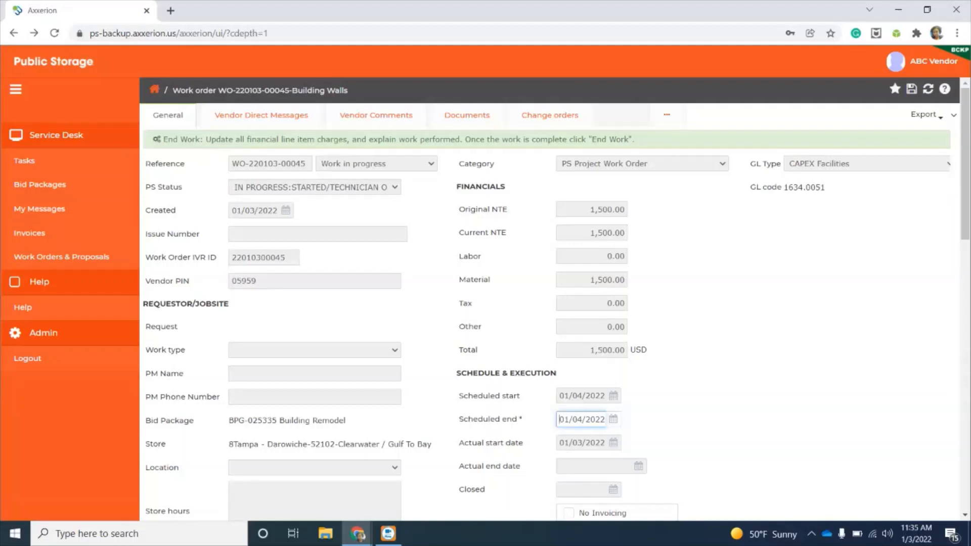
Review the Building Walls work order's available actions and its Vendor Provided Information section.
scroll(554, 301, "down", 5)
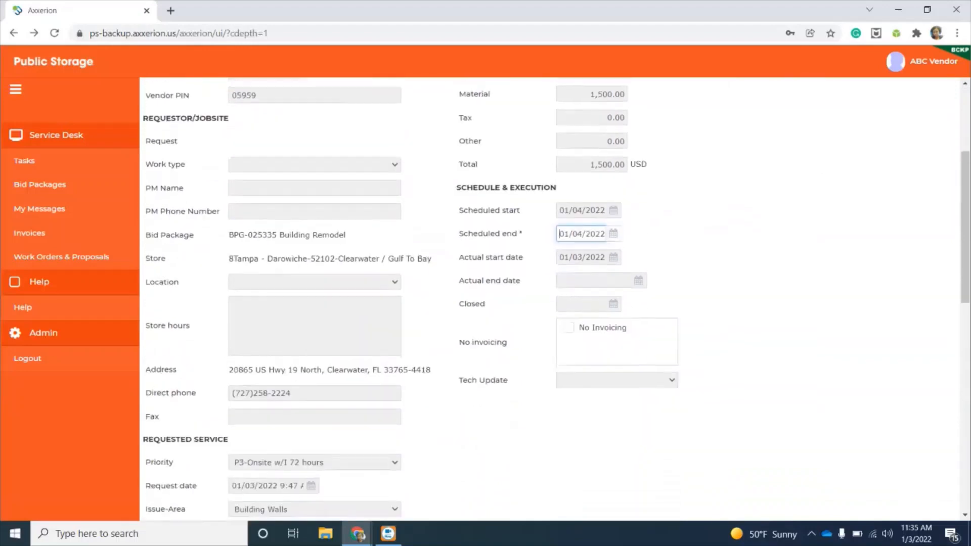
scroll(554, 301, "down", 6)
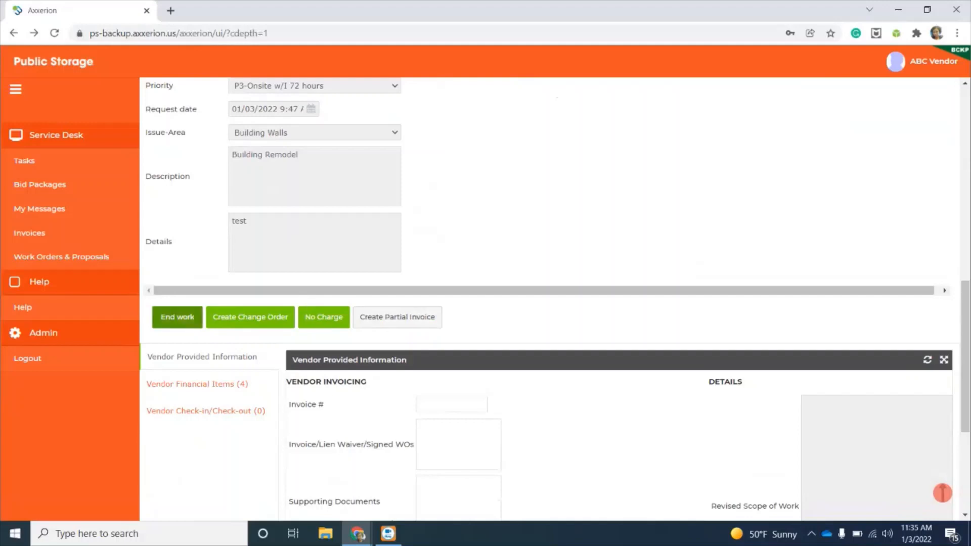
scroll(555, 296, "down", 1)
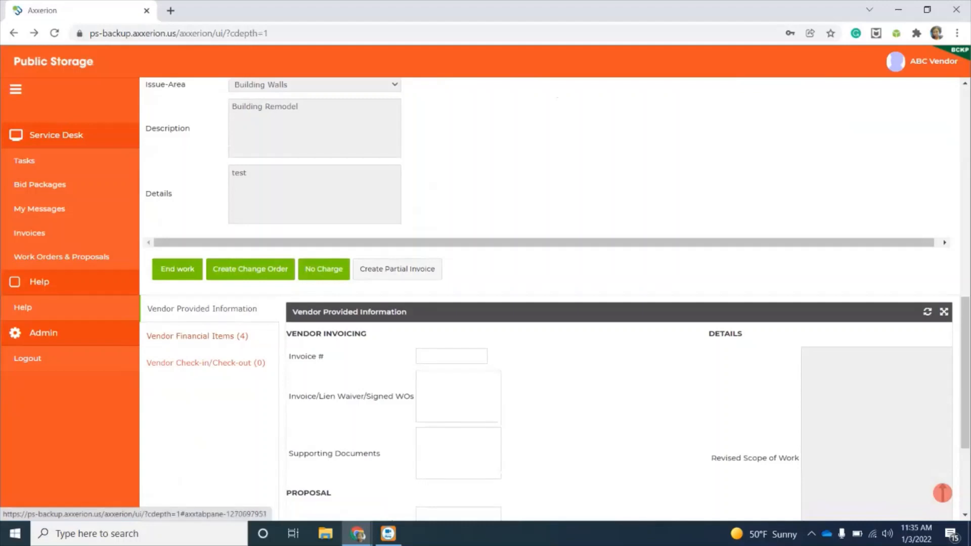
scroll(555, 296, "down", 1)
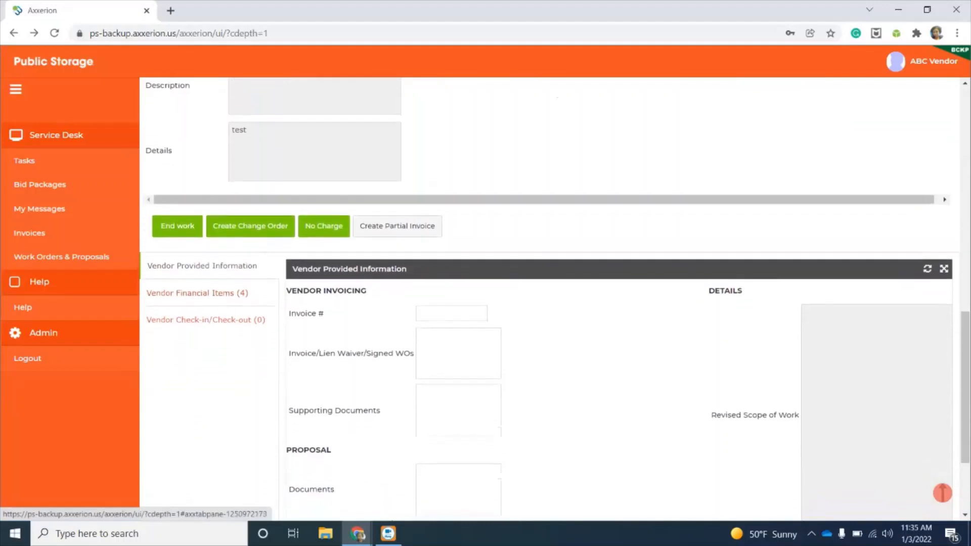
scroll(554, 296, "down", 1)
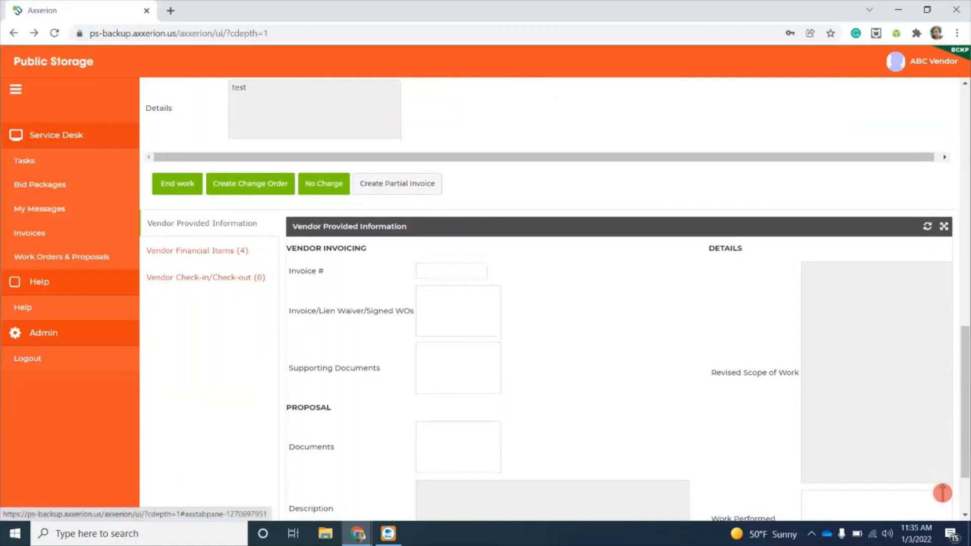
scroll(555, 302, "down", 1)
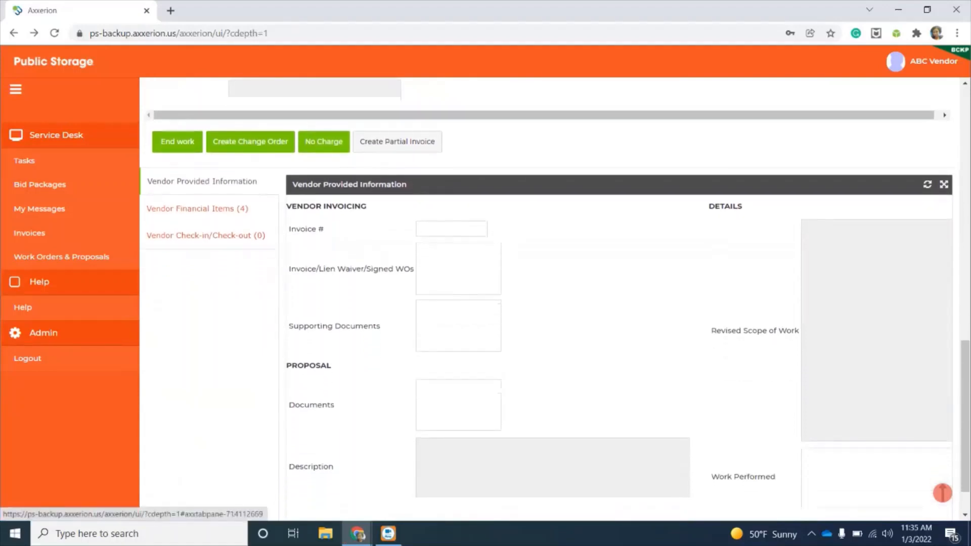
Enter "Fixed wall." as the Work Performed and end work on the Building Walls work order.
scroll(554, 298, "down", 1)
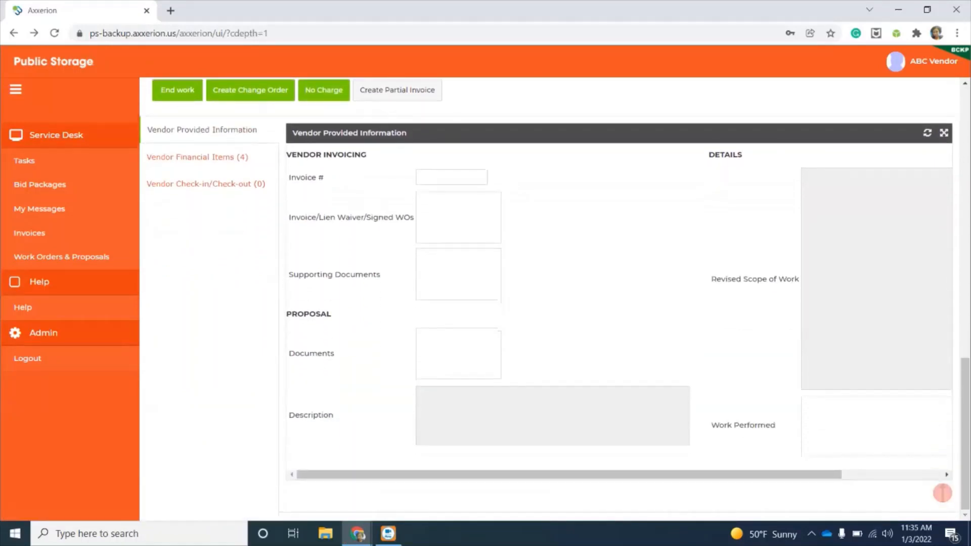
left_click(860, 426)
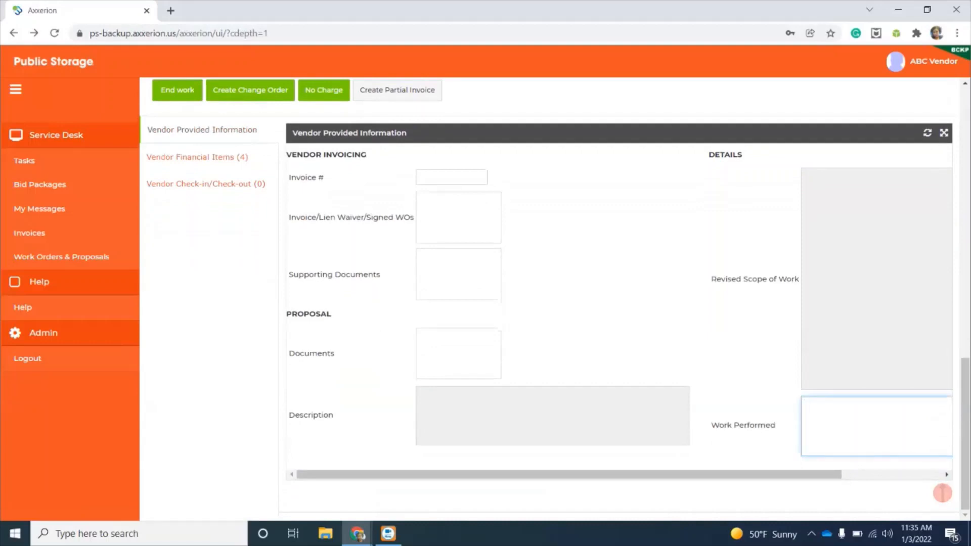
type("Fixed wall.")
scroll(942, 493, "up", 2)
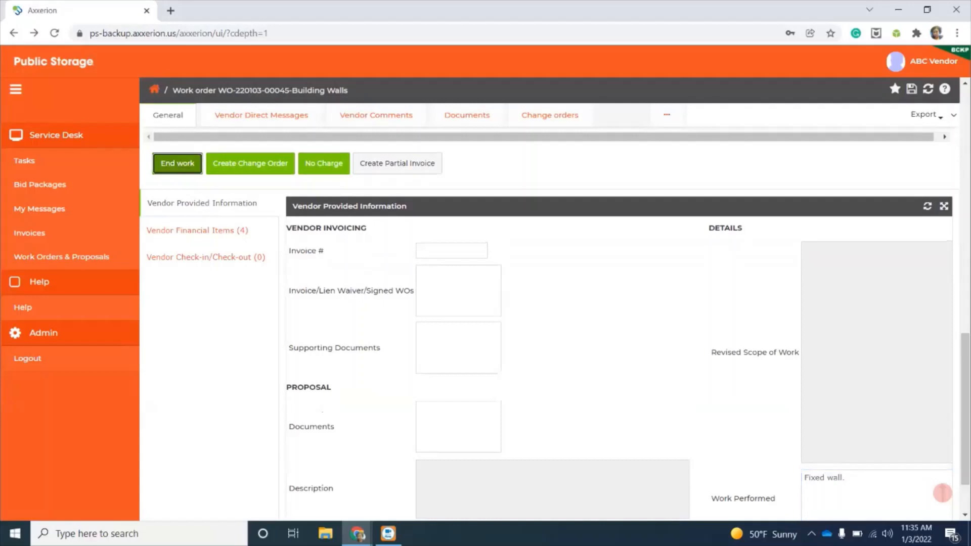
left_click(177, 163)
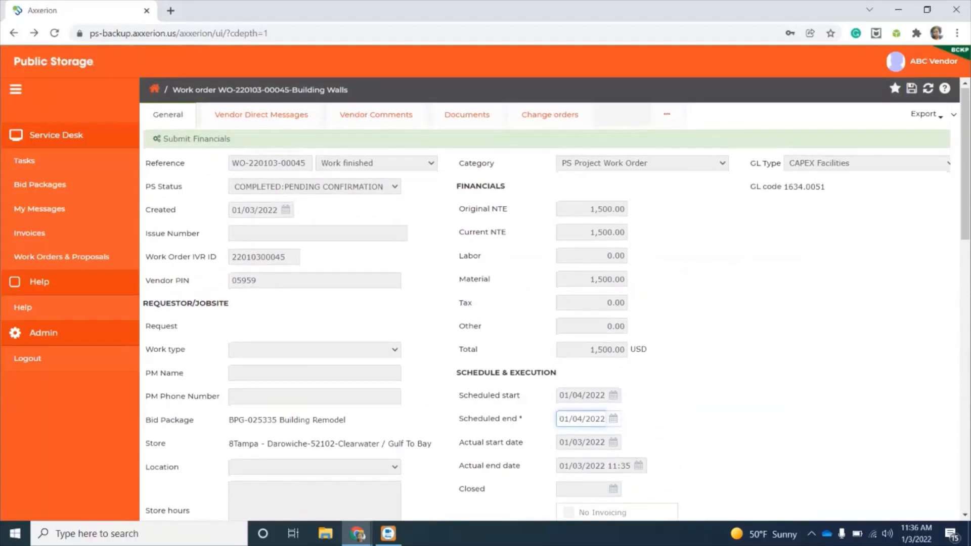
Create the final invoice from the completed work order and set its Vendor Invoice # to 1234-009.
scroll(555, 299, "down", 4)
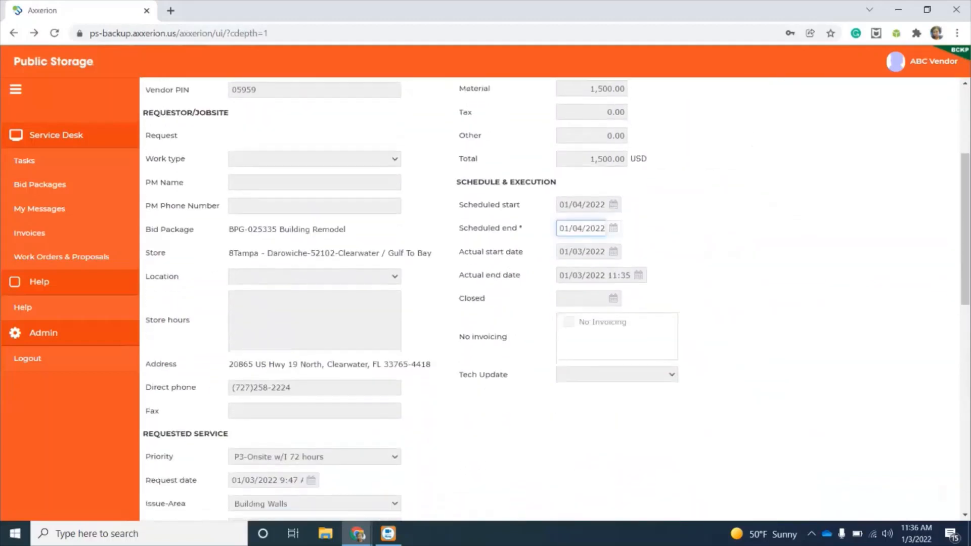
scroll(555, 298, "down", 8)
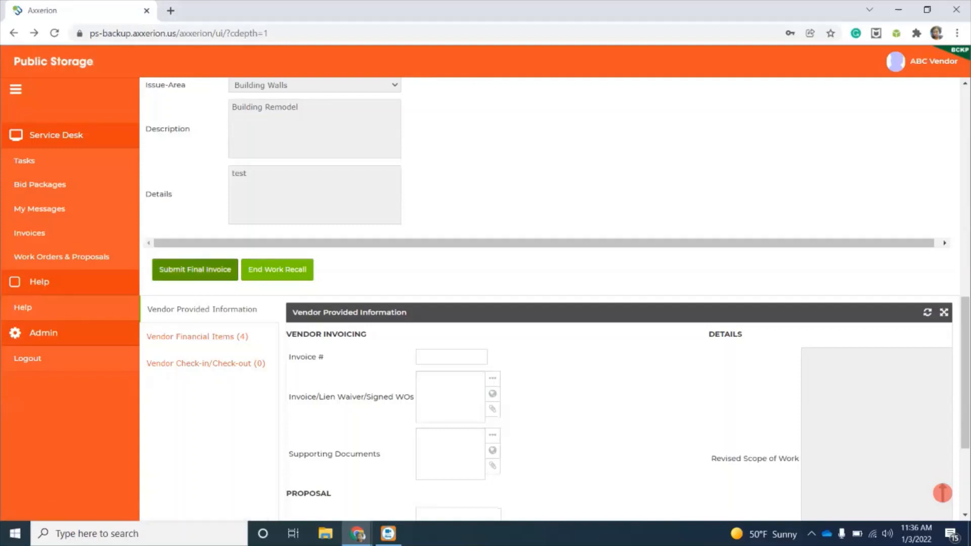
left_click(195, 269)
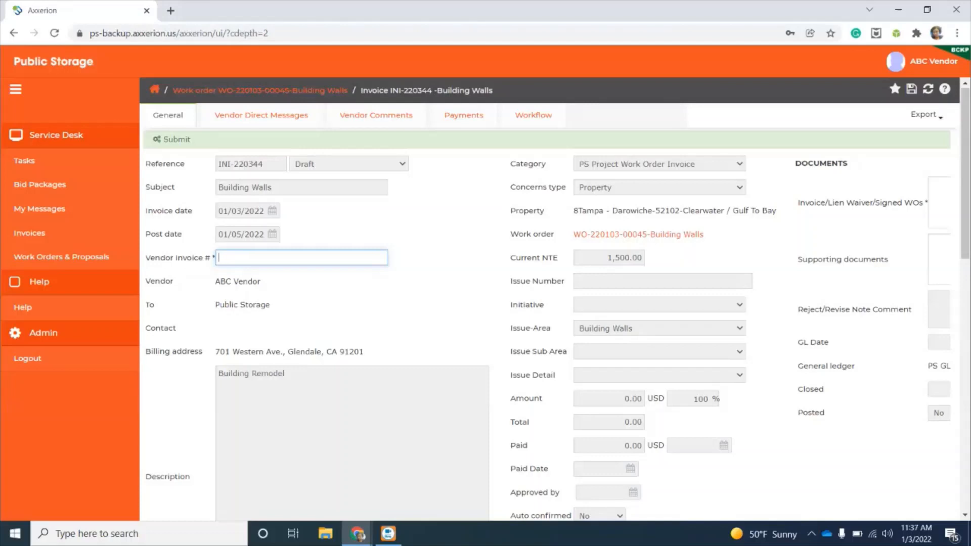
type("1234-009")
Attach the "Prj CO - Condition on the Connector for Submit" image to the final invoice's Invoice/Lien Waiver/Signed WOs field.
scroll(553, 298, "down", 5)
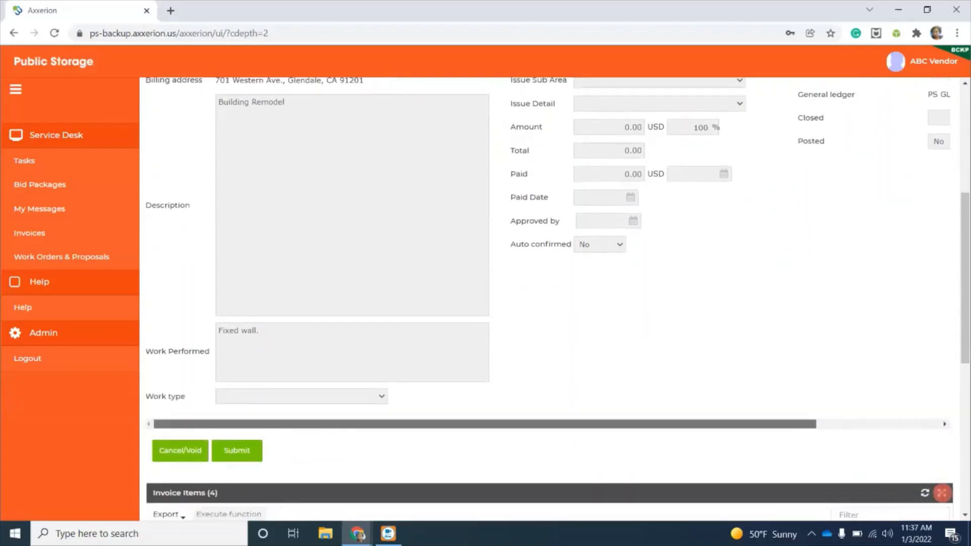
left_click_drag(485, 424, 609, 424)
scroll(553, 299, "up", 5)
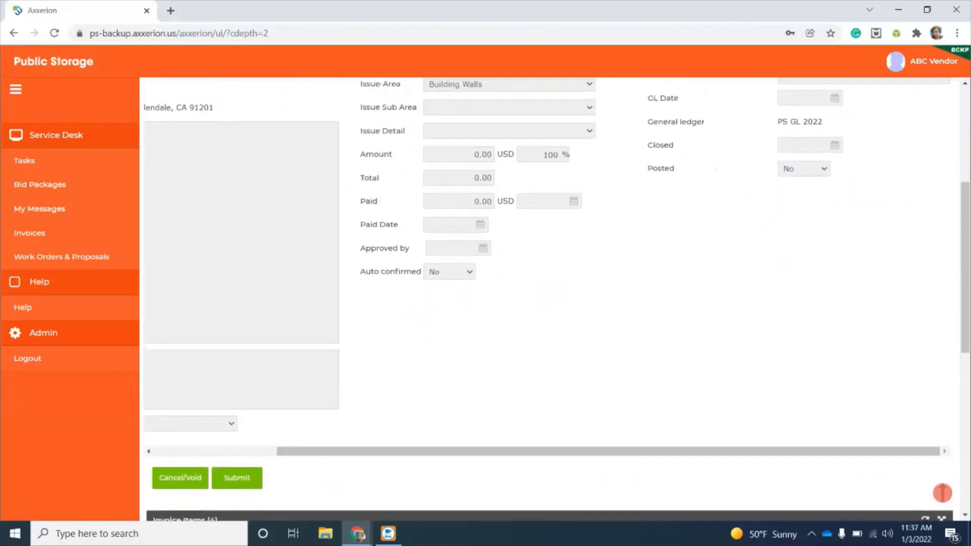
scroll(554, 298, "up", 1)
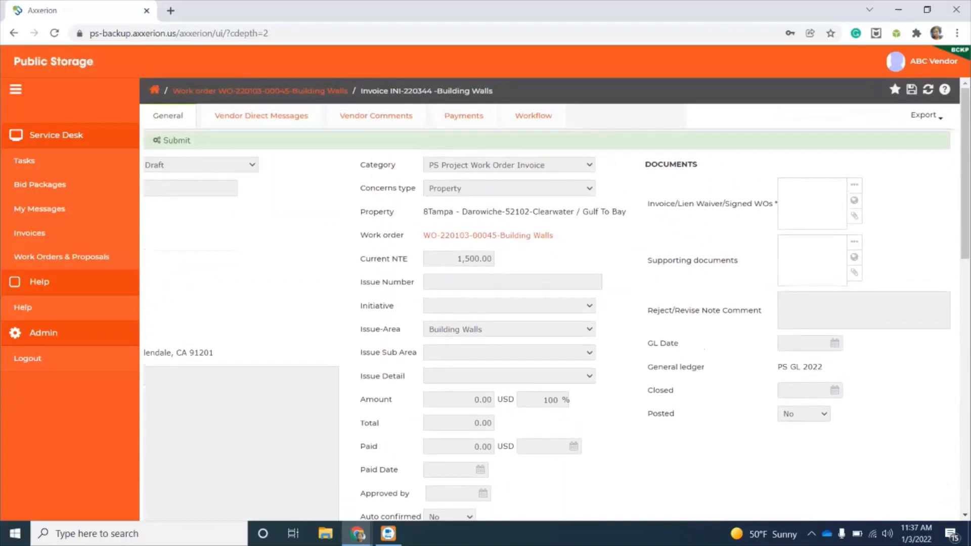
scroll(554, 299, "down", 1)
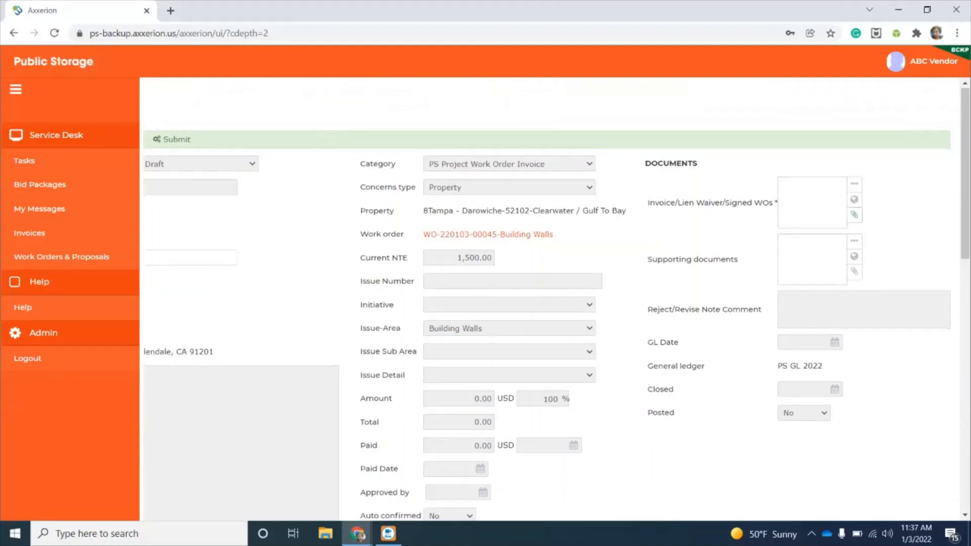
left_click(854, 214)
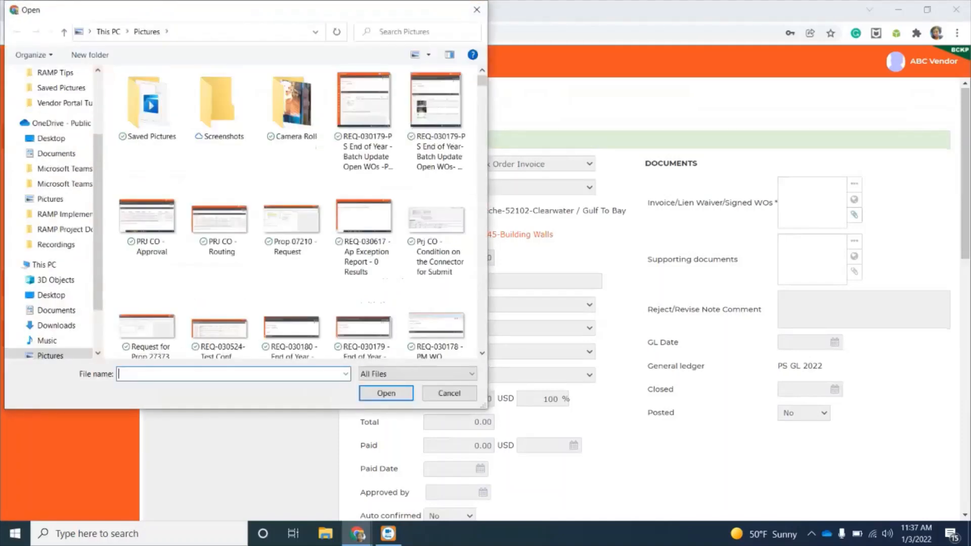
left_click(437, 225)
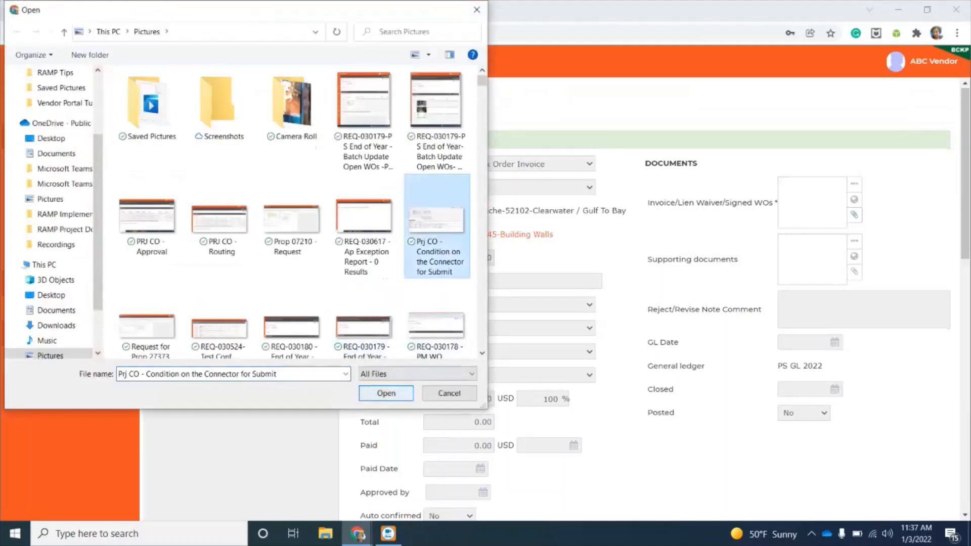
left_click(386, 393)
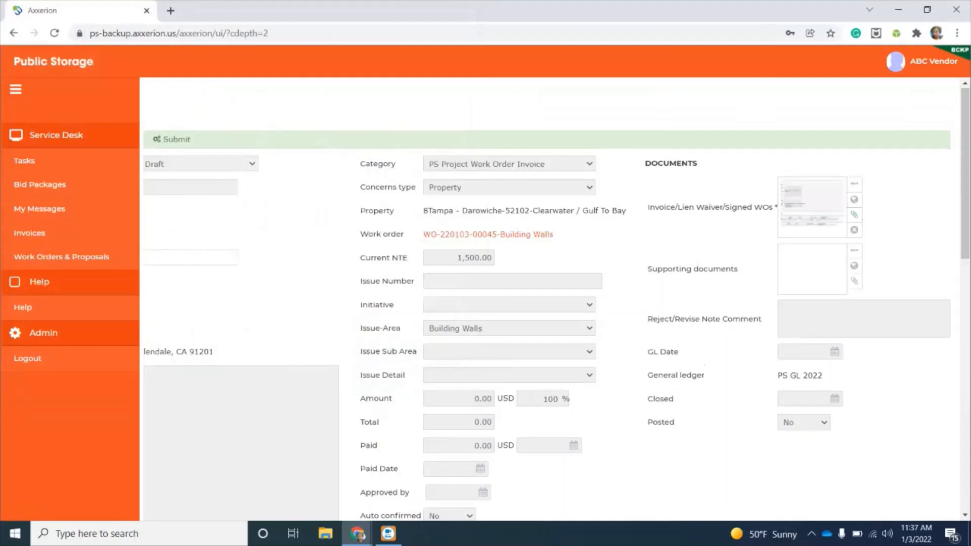
Price the invoice items at 230 for Material, 1000 for Labor and 20 for Tax, and submit the final invoice.
scroll(546, 299, "down", 2)
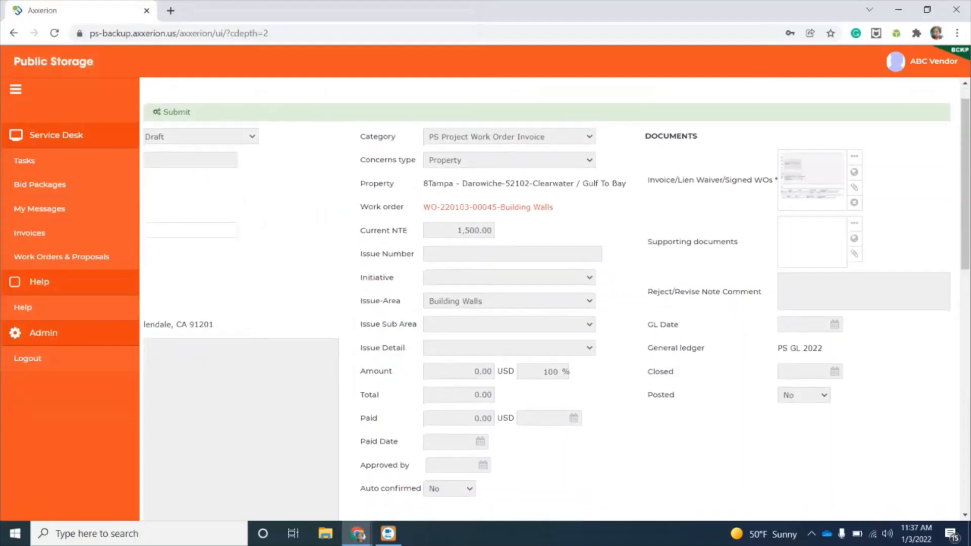
scroll(547, 298, "down", 6)
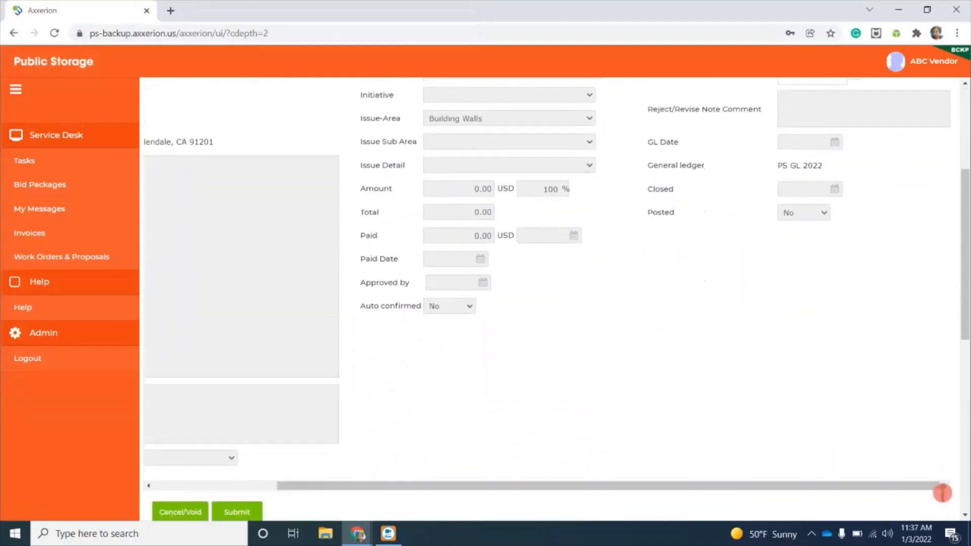
scroll(943, 493, "down", 1)
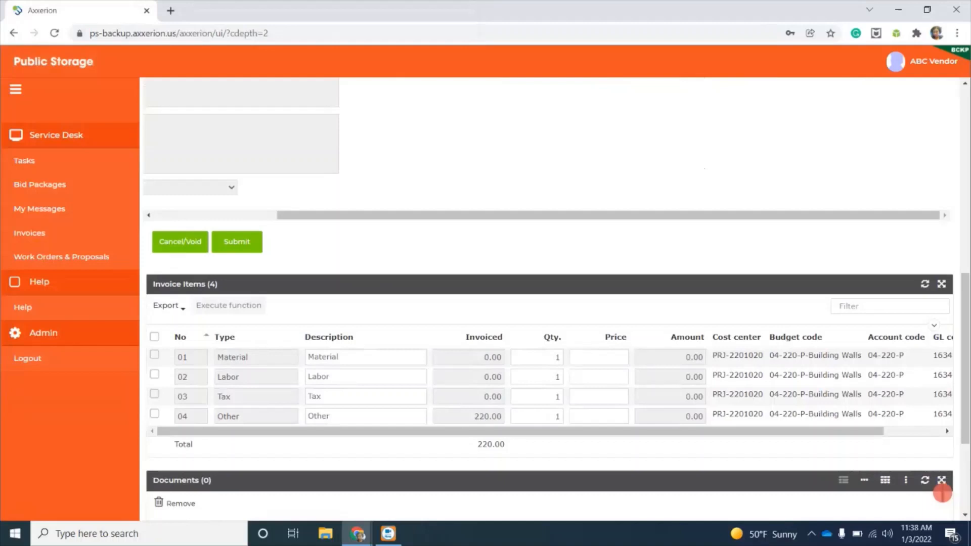
left_click(600, 357)
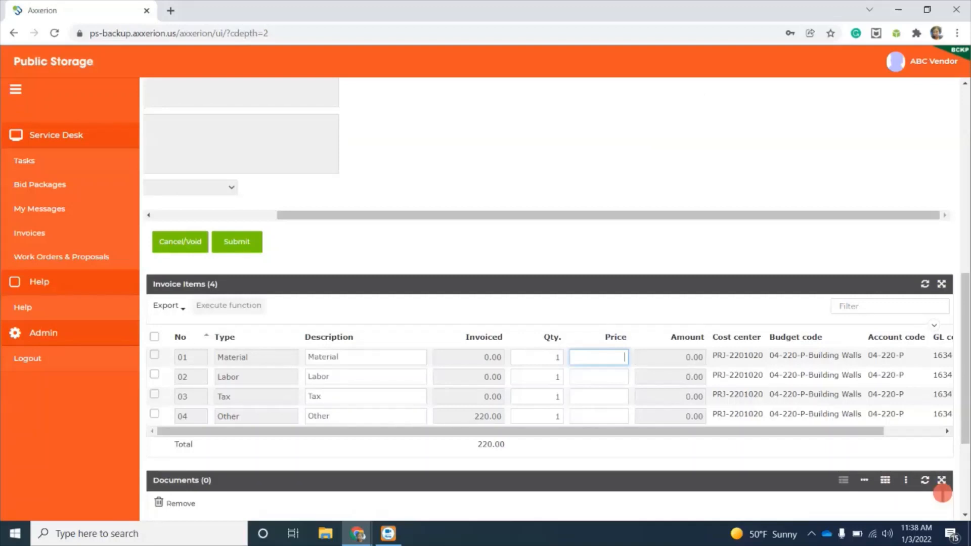
type("2300")
key("BackSpace")
key("Down")
key("Down")
type("20")
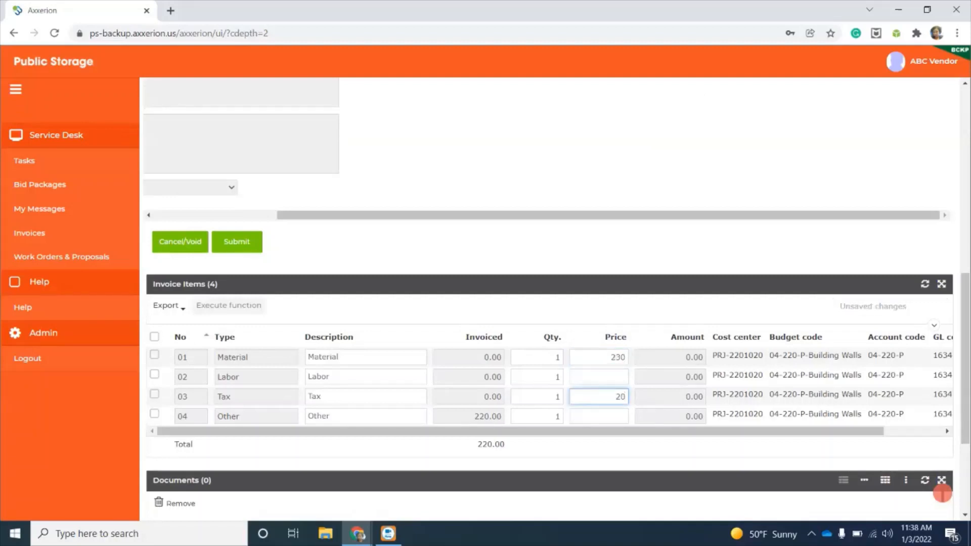
key("Up")
type("1000")
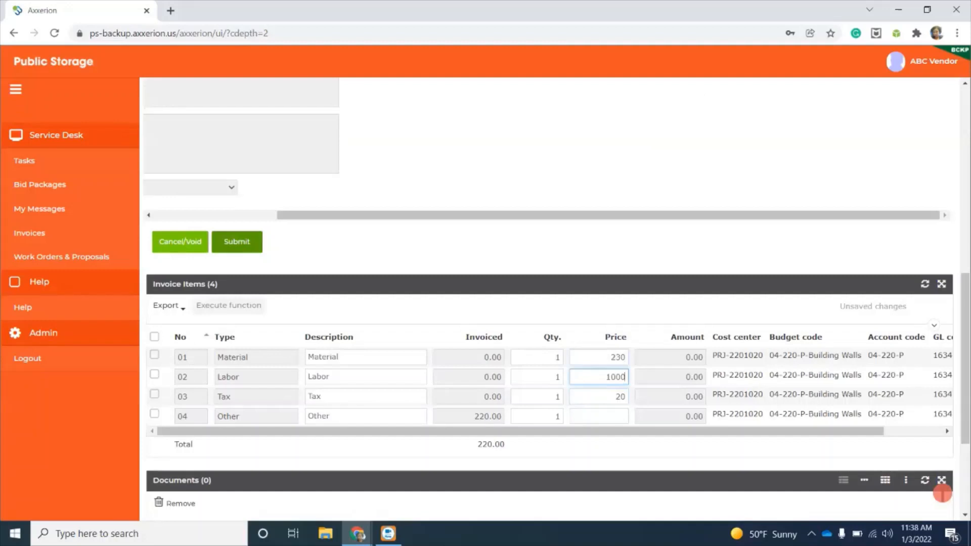
left_click(237, 242)
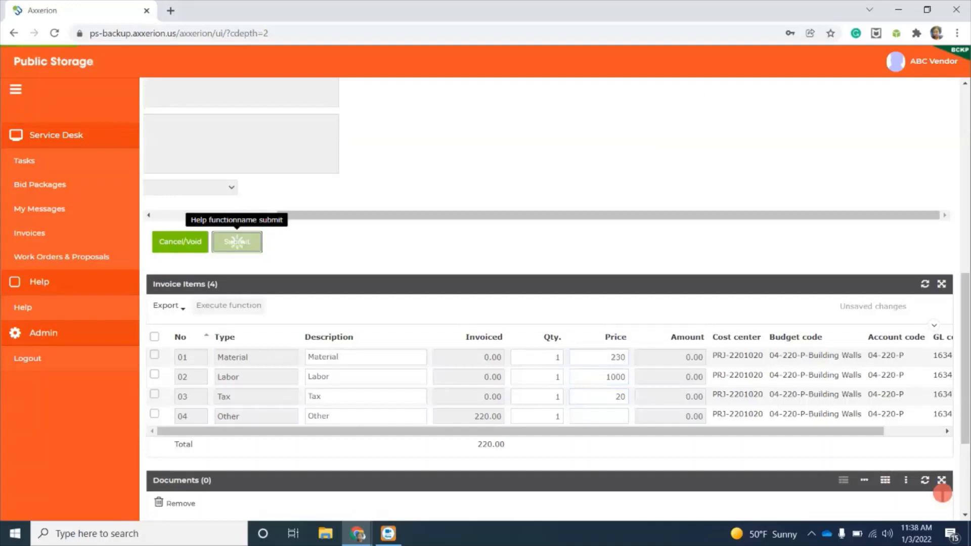